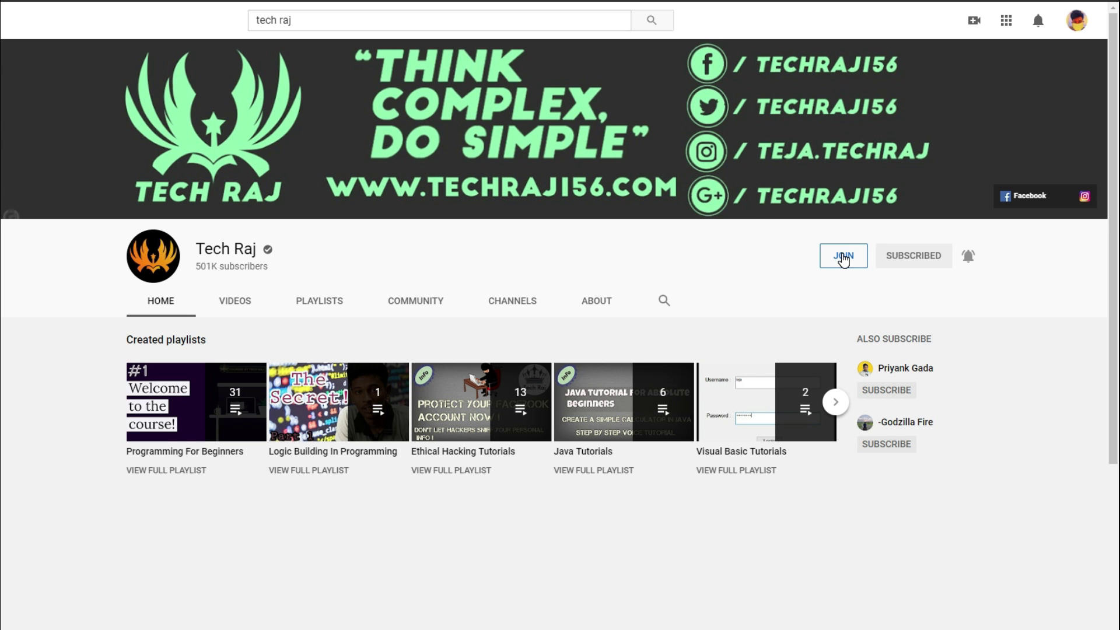
# Show the channel's membership tiers and expand the full Fan perk descriptions.
pyautogui.click(844, 255)
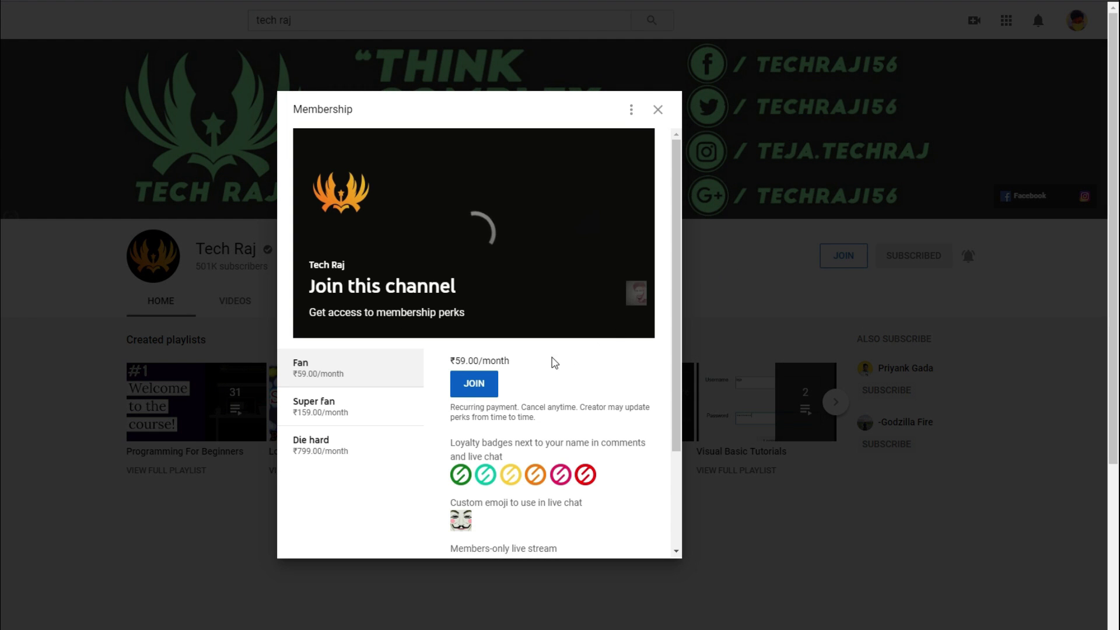
pyautogui.scroll(-2, 404, 317)
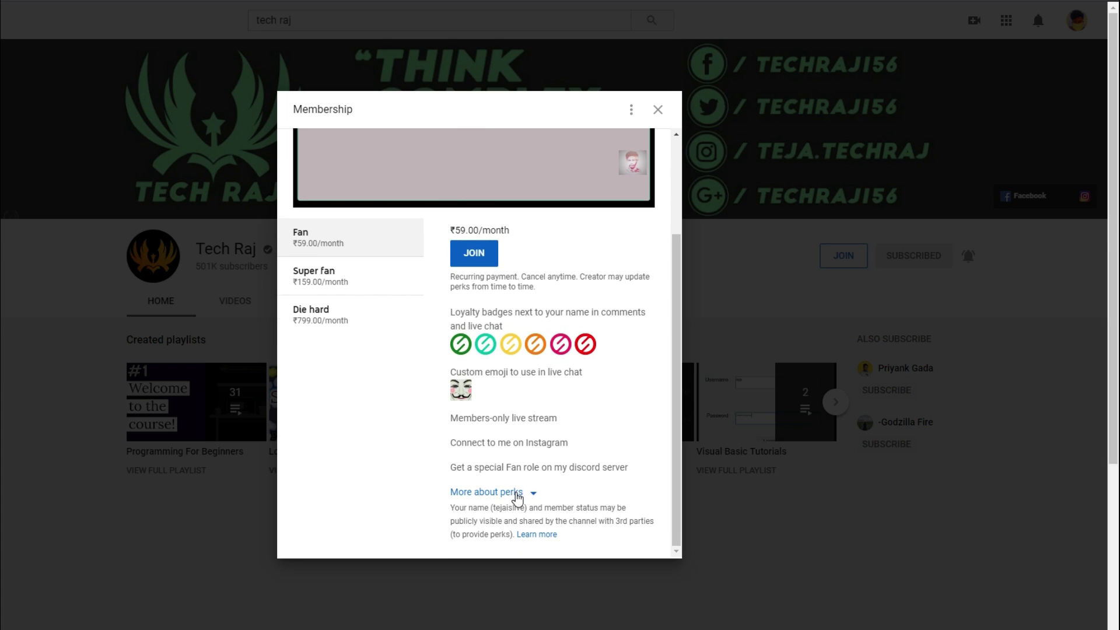
pyautogui.click(514, 493)
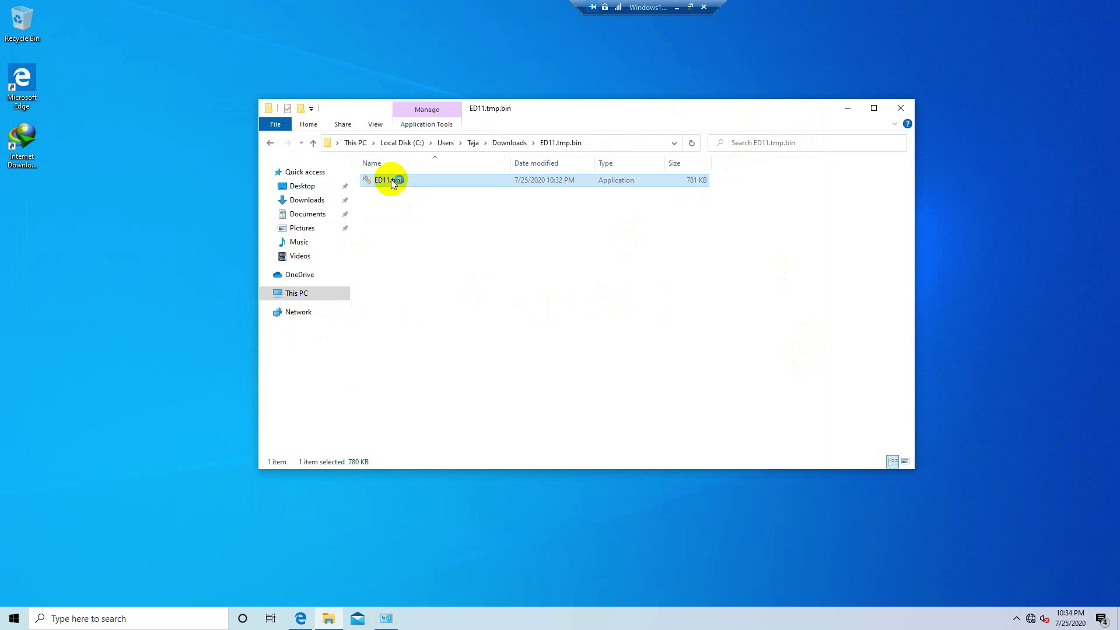
# Launch ED11.tmp from Downloads\ED11.tmp.bin and approve it to run as administrator.
pyautogui.doubleClick(216, 153)
pyautogui.click(422, 560)
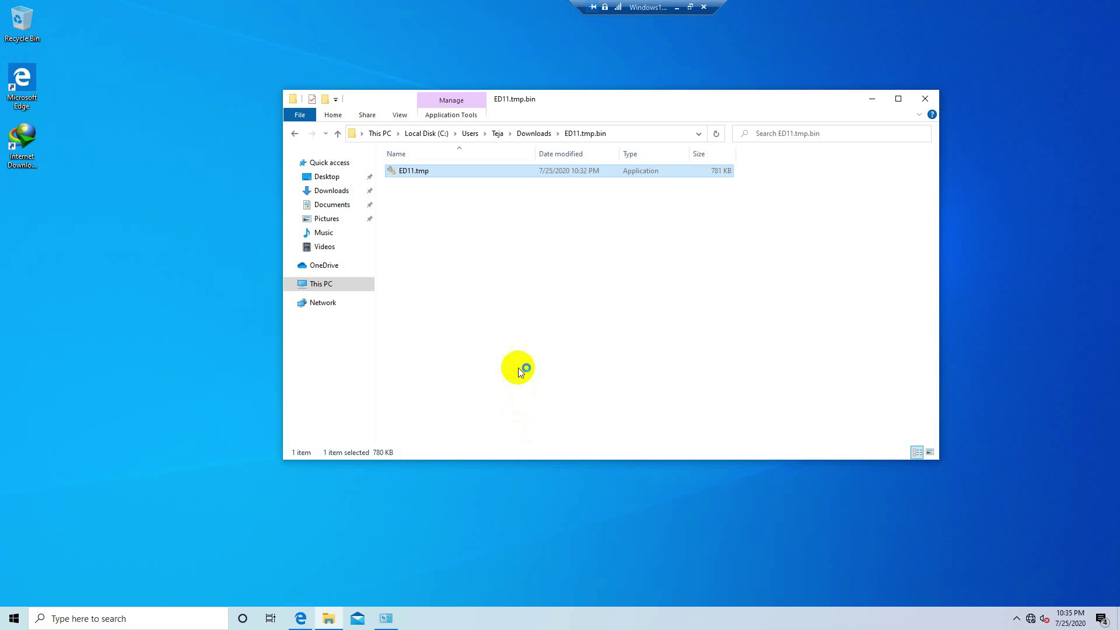
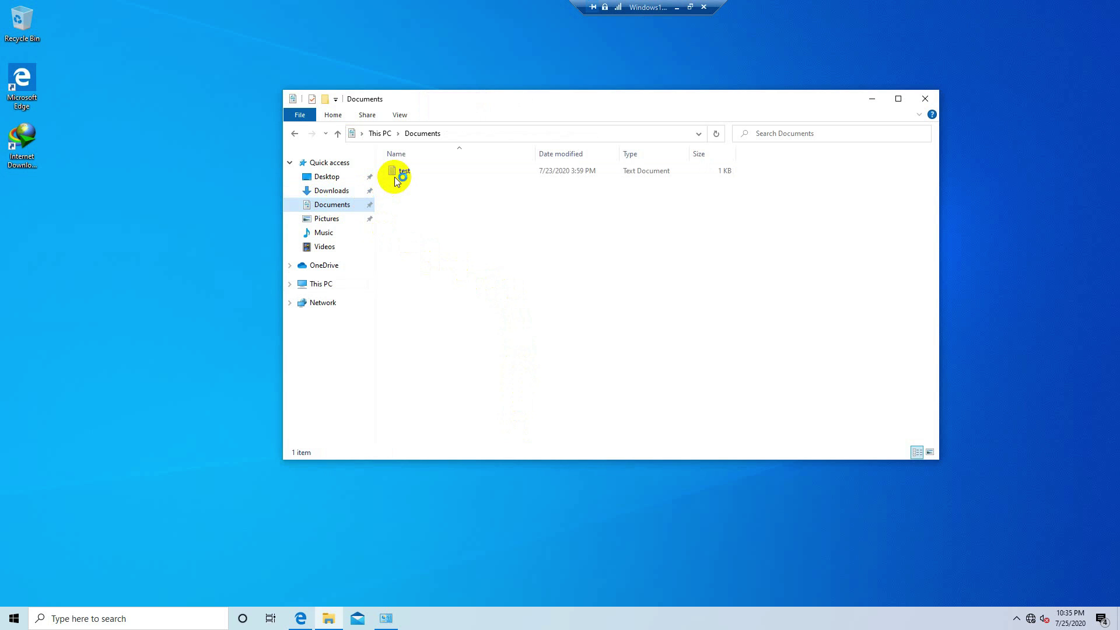
# Open test.txt in Notepad to read its 'this is a test file' line, then close it.
pyautogui.click(402, 171)
pyautogui.doubleClick(402, 172)
pyautogui.moveTo(413, 205); pyautogui.dragTo(120, 200)
pyautogui.click(413, 184)
pyautogui.click(959, 146)
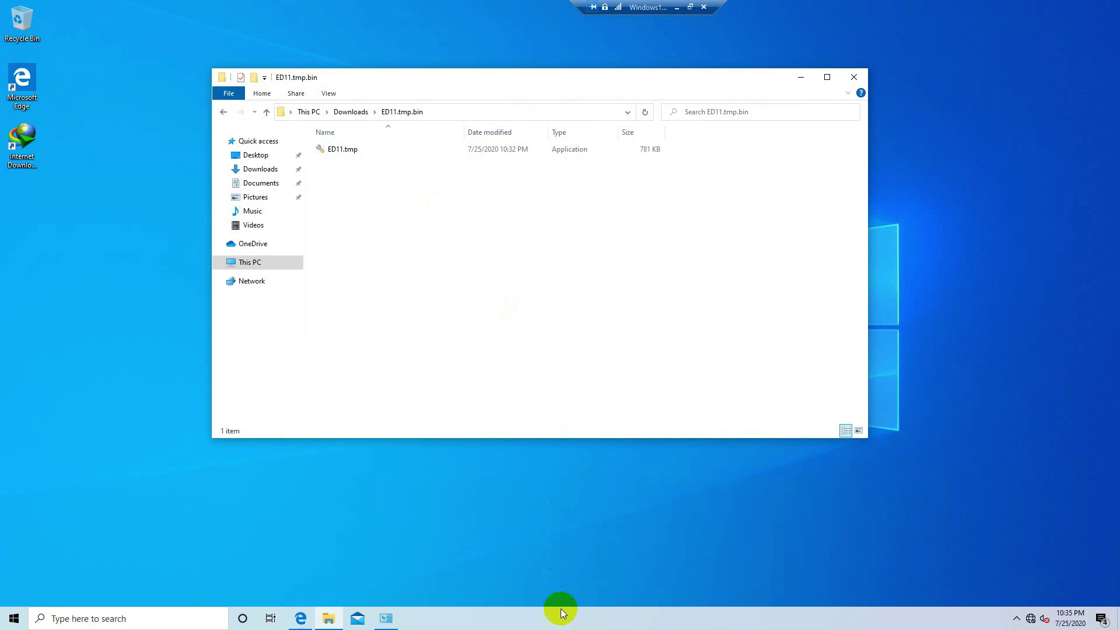
# Launch Task Manager from the taskbar and select the ED11.tmp.exe process.
pyautogui.rightClick(561, 613)
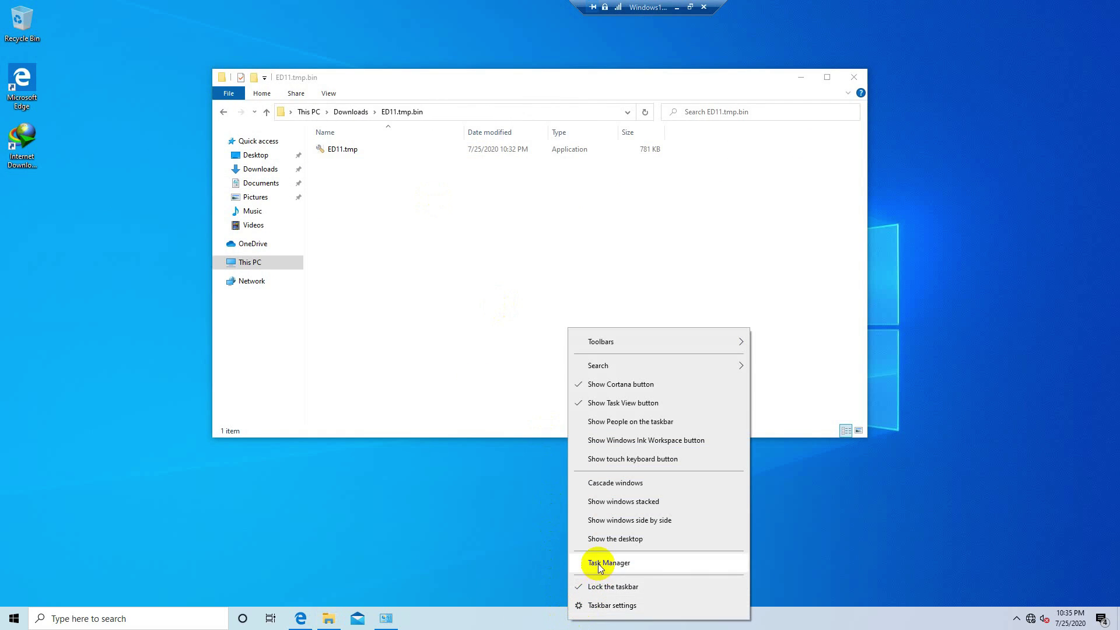
pyautogui.click(575, 562)
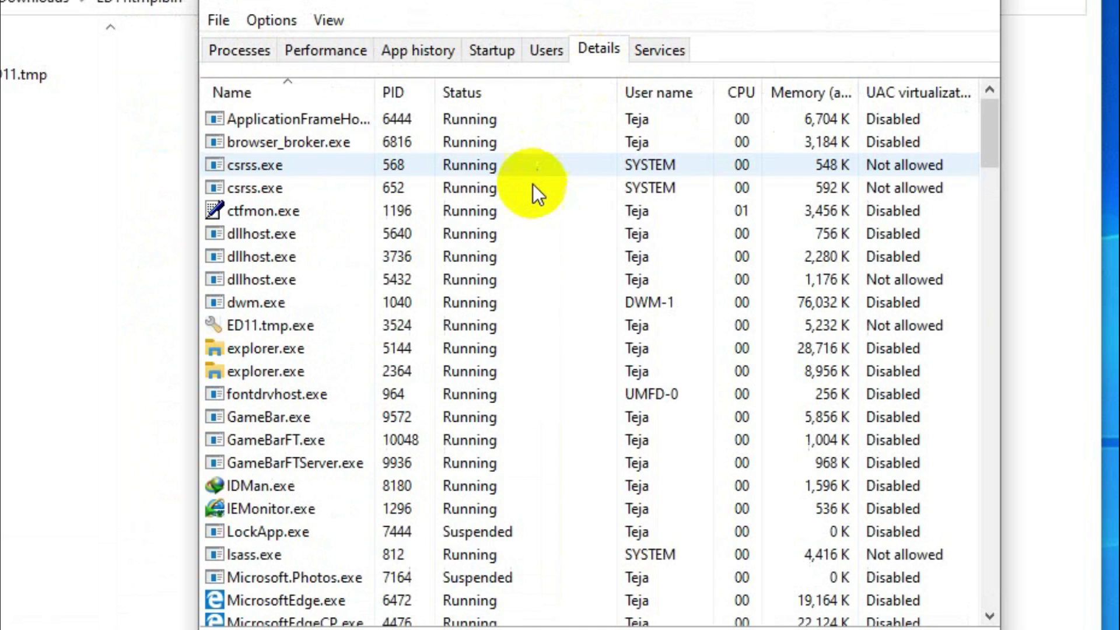
pyautogui.click(593, 203)
pyautogui.press('e')
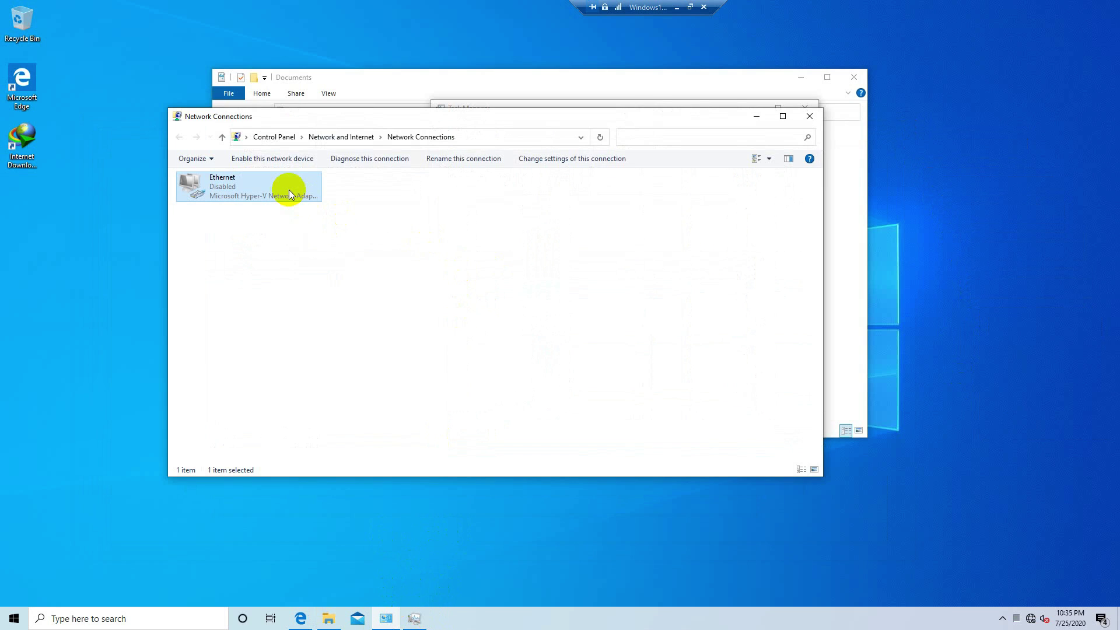
# Re-enable the disabled Ethernet network connection in Network Connections.
pyautogui.rightClick(289, 190)
pyautogui.click(304, 195)
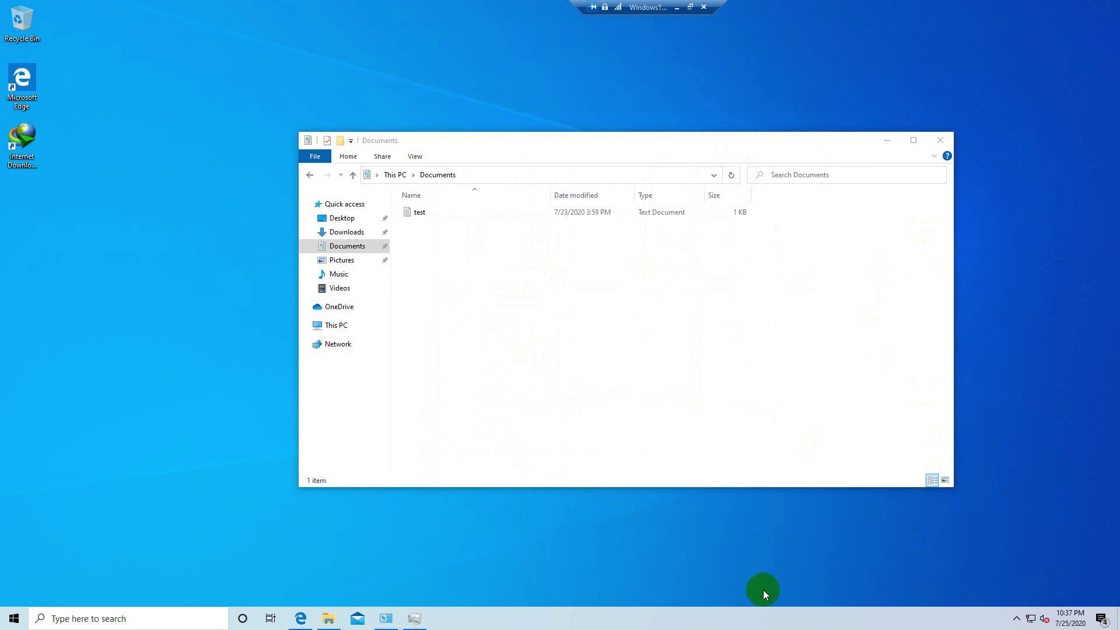
pyautogui.rightClick(777, 619)
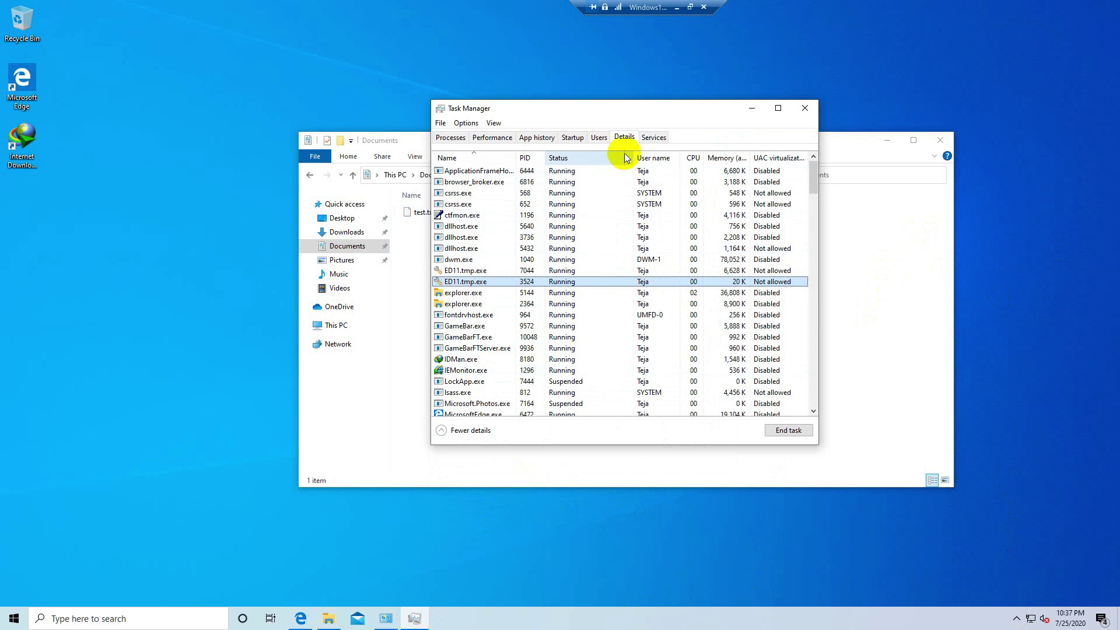
# Show Task Manager's Startup list and select the enabled ED11.tmp entry.
pyautogui.click(572, 138)
pyautogui.click(344, 222)
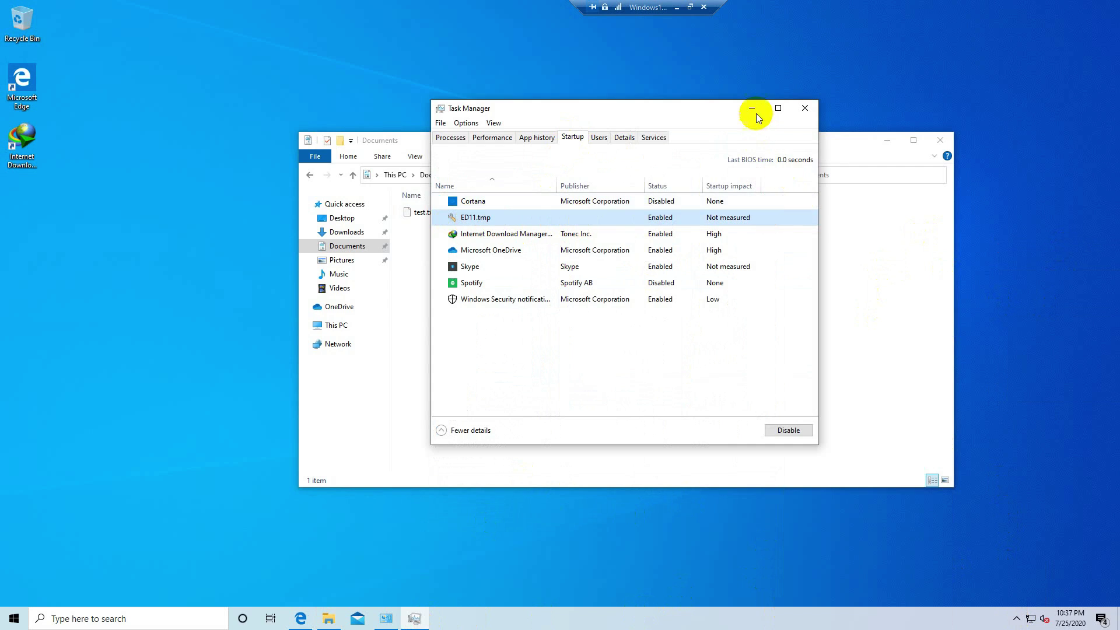
# Minimize Task Manager, select the encrypted test.txt.maas in Documents, then go to the Desktop folder.
pyautogui.click(756, 113)
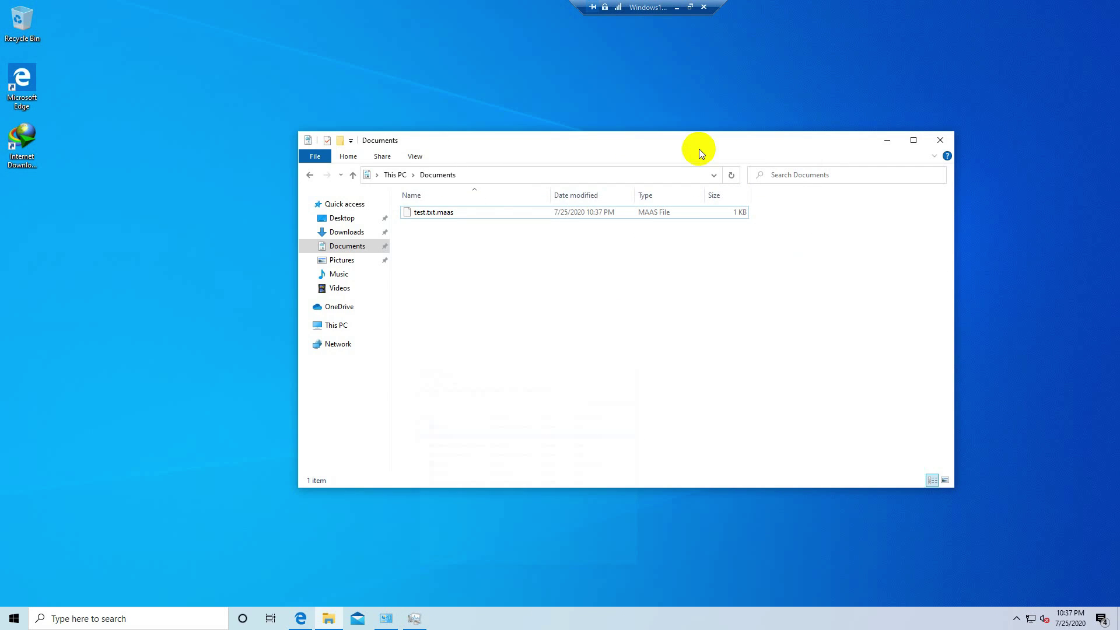
pyautogui.moveTo(461, 233); pyautogui.dragTo(449, 209)
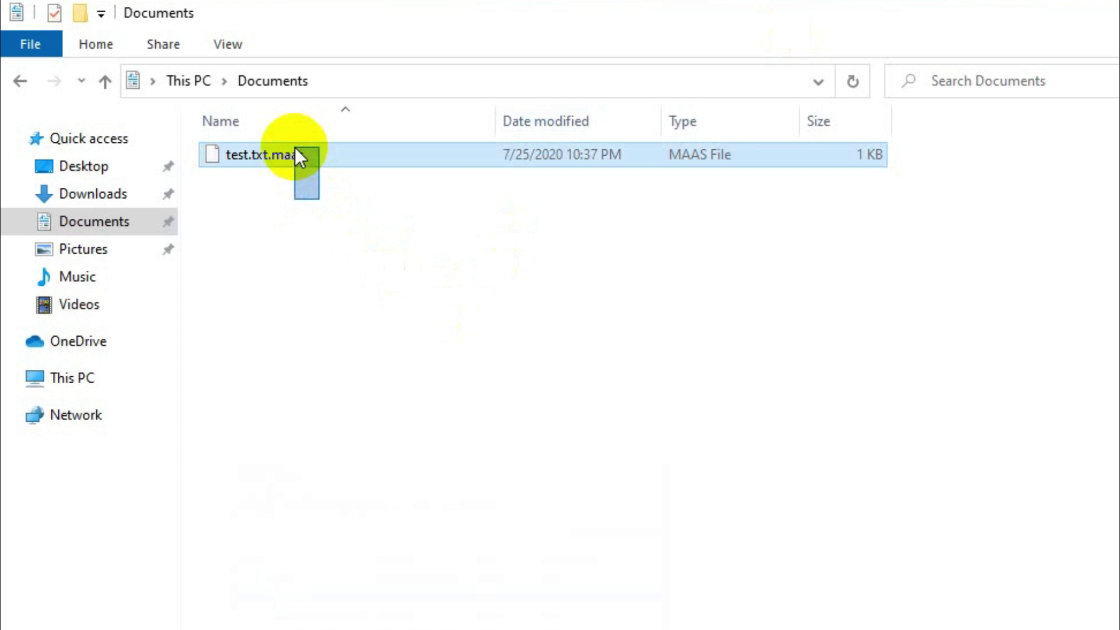
pyautogui.moveTo(296, 153); pyautogui.dragTo(272, 151)
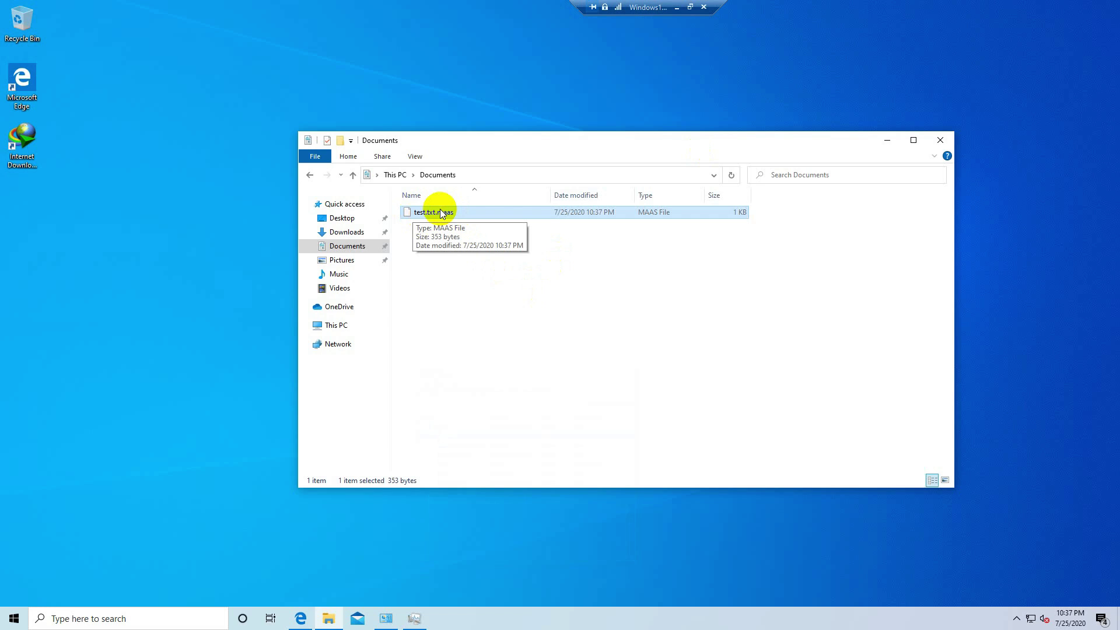
pyautogui.click(342, 218)
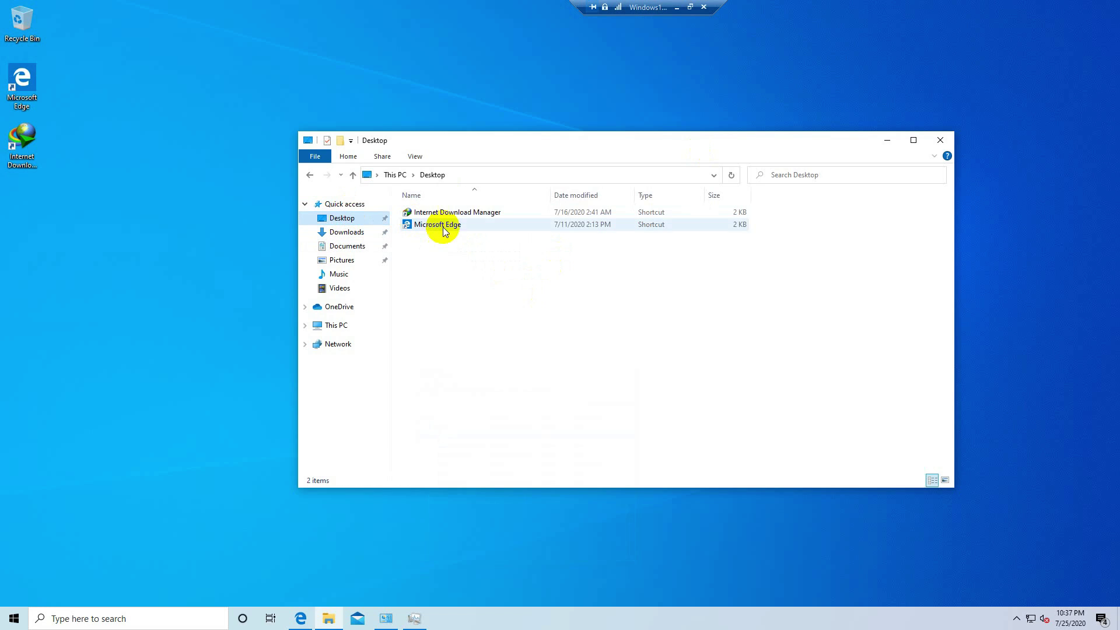
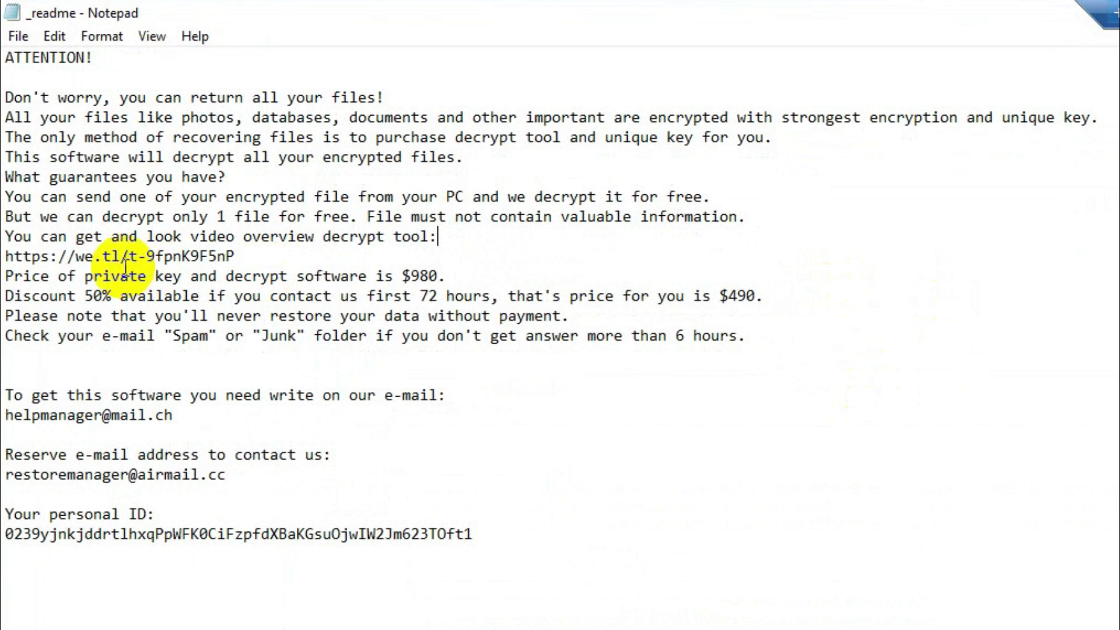
# Highlight the ransom note's decrypt-tool link, price, payment instructions and personal ID line.
pyautogui.moveTo(306, 276); pyautogui.dragTo(4, 259)
pyautogui.click(24, 277)
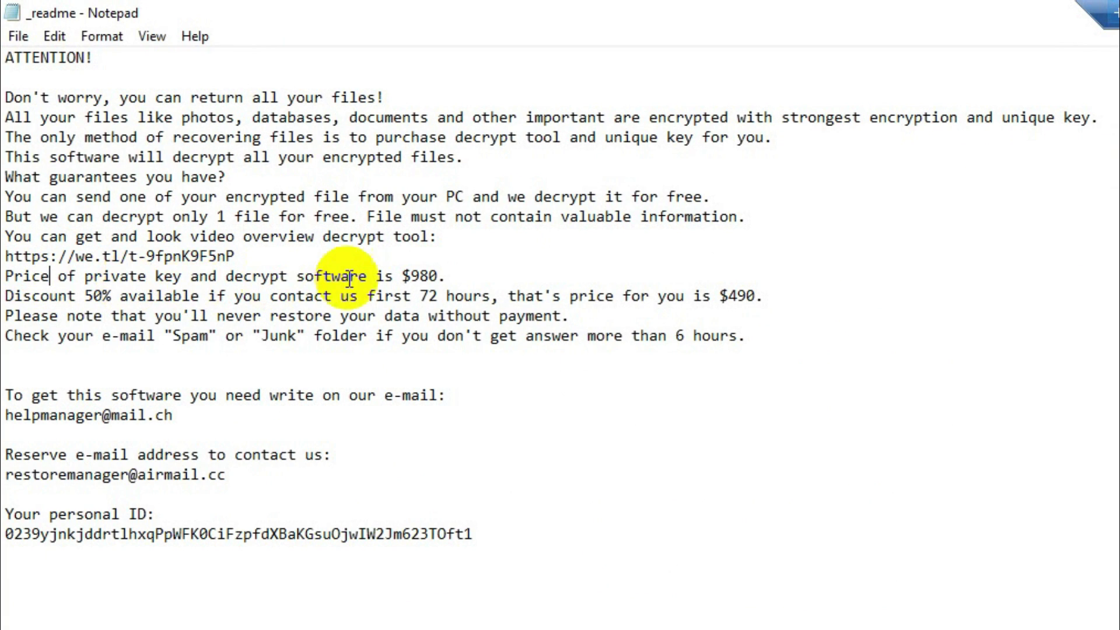
pyautogui.click(462, 273)
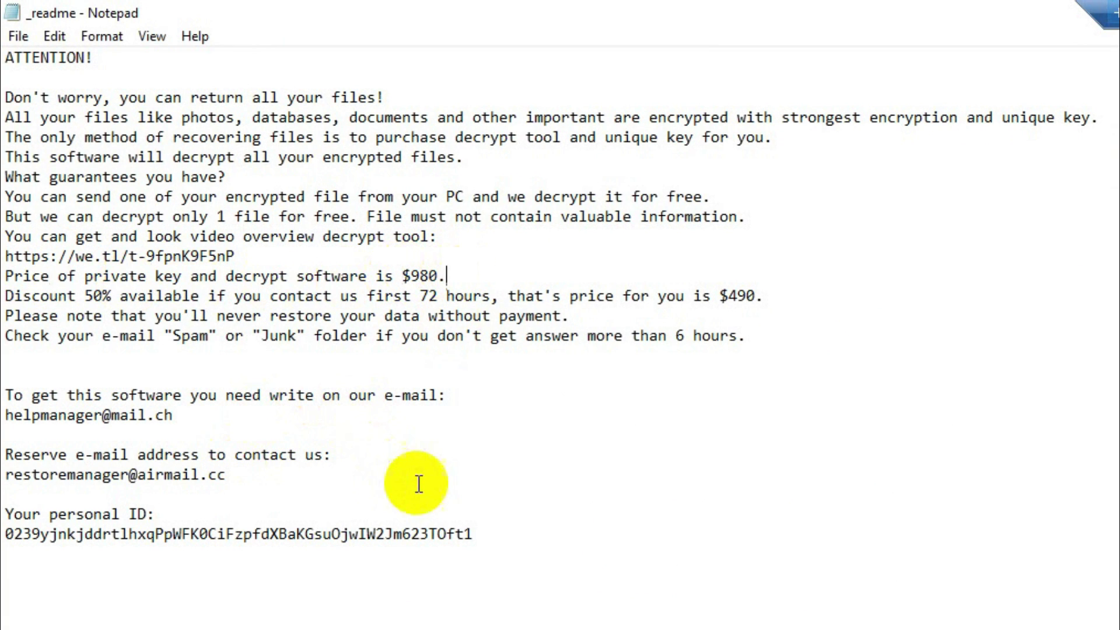
pyautogui.moveTo(273, 478); pyautogui.dragTo(16, 193)
pyautogui.click(324, 217)
pyautogui.moveTo(475, 534); pyautogui.dragTo(5, 533)
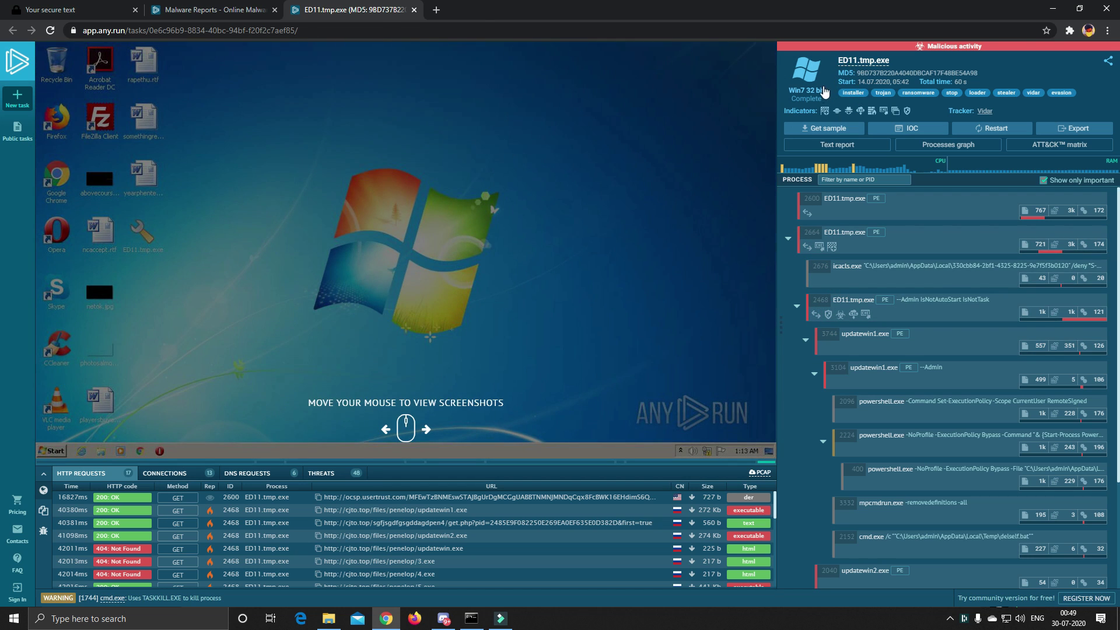
pyautogui.scroll(-2, 320, 531)
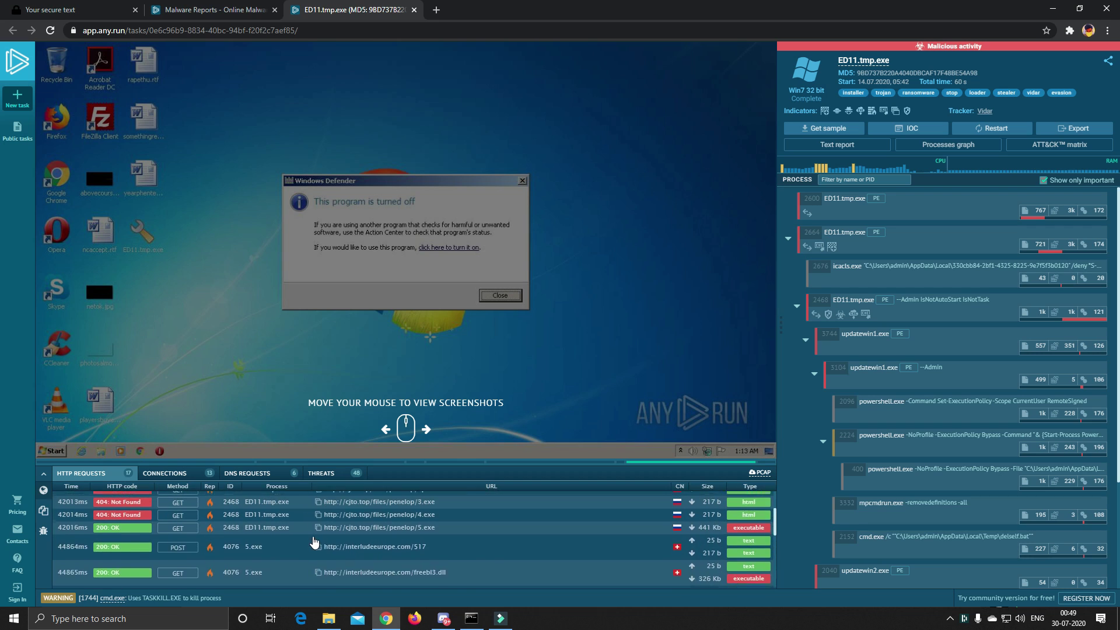
pyautogui.scroll(3, 320, 531)
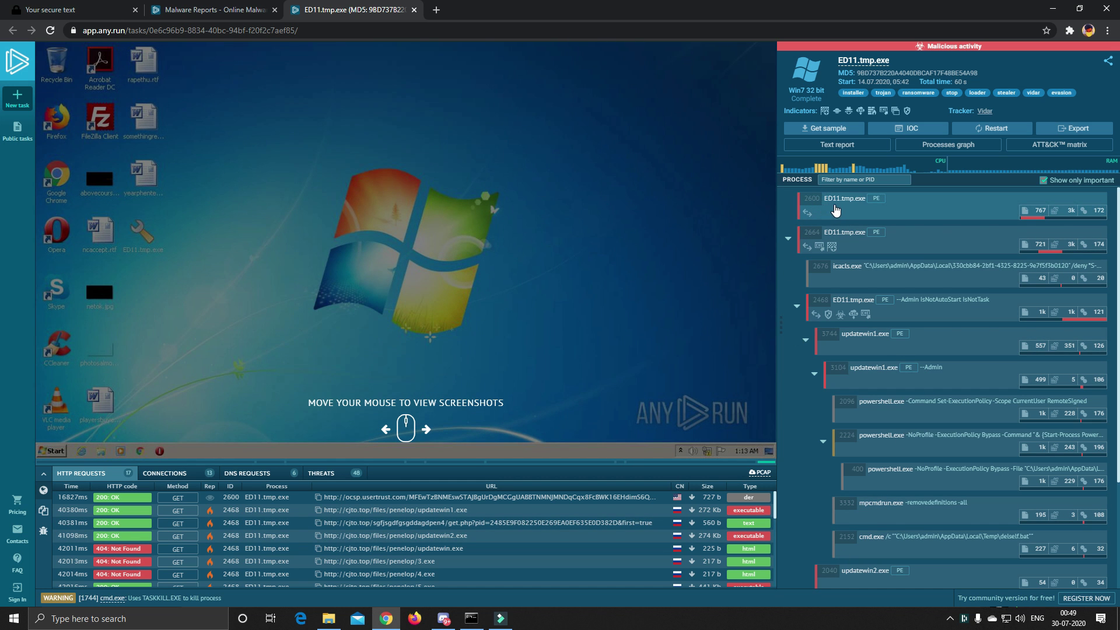
# Inspect ED11.tmp.exe (2600)'s system certificate changes and executable download request details.
pyautogui.click(829, 215)
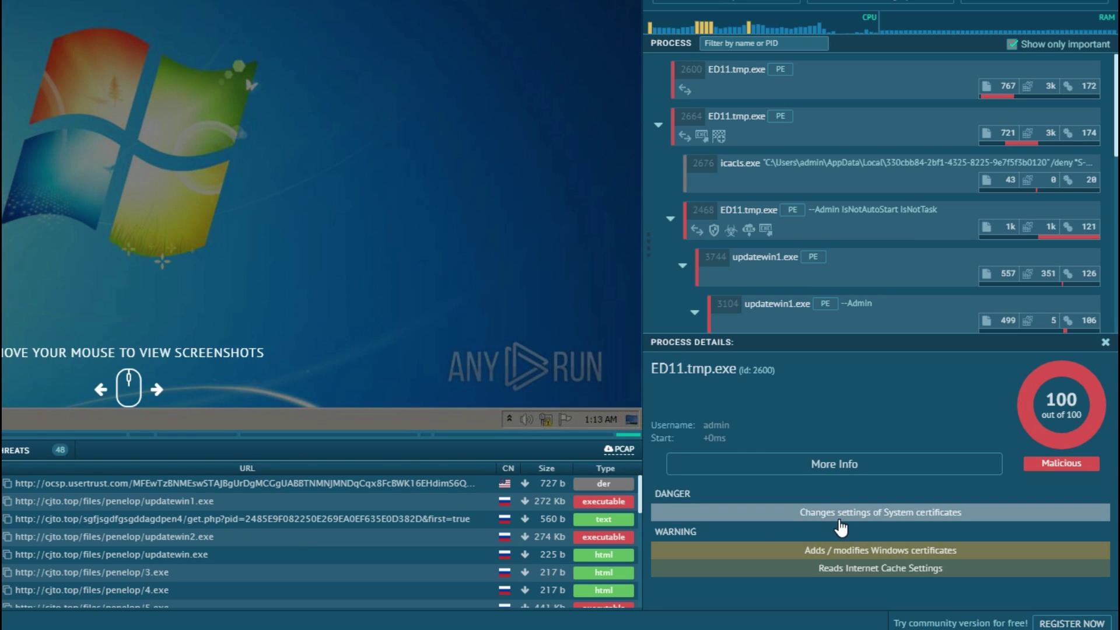
pyautogui.click(918, 517)
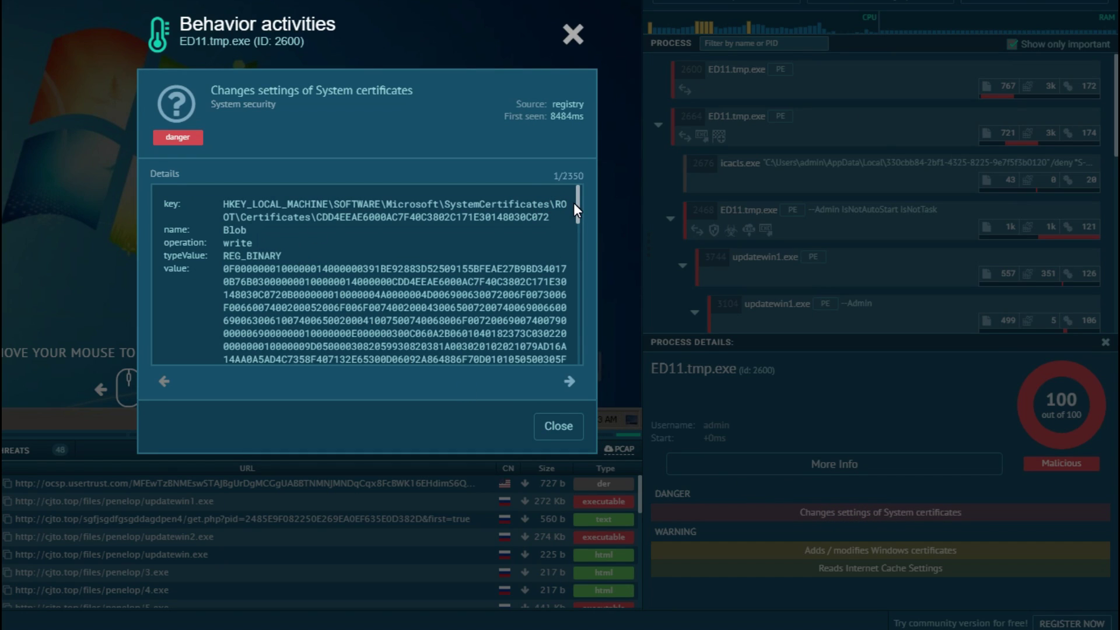
pyautogui.moveTo(578, 201); pyautogui.dragTo(553, 343)
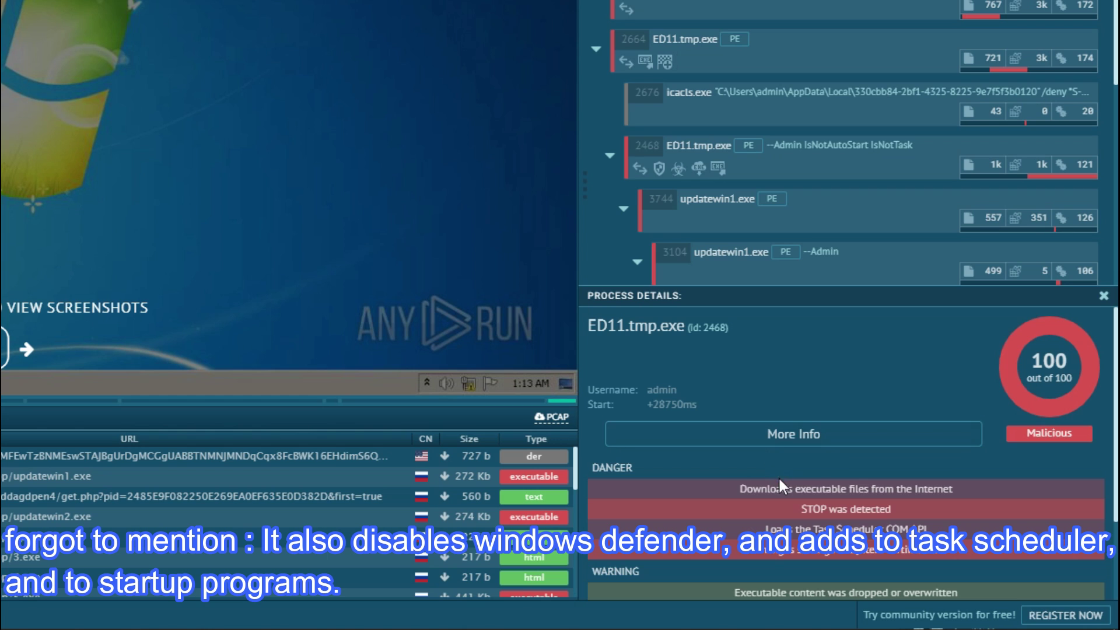
pyautogui.click(794, 487)
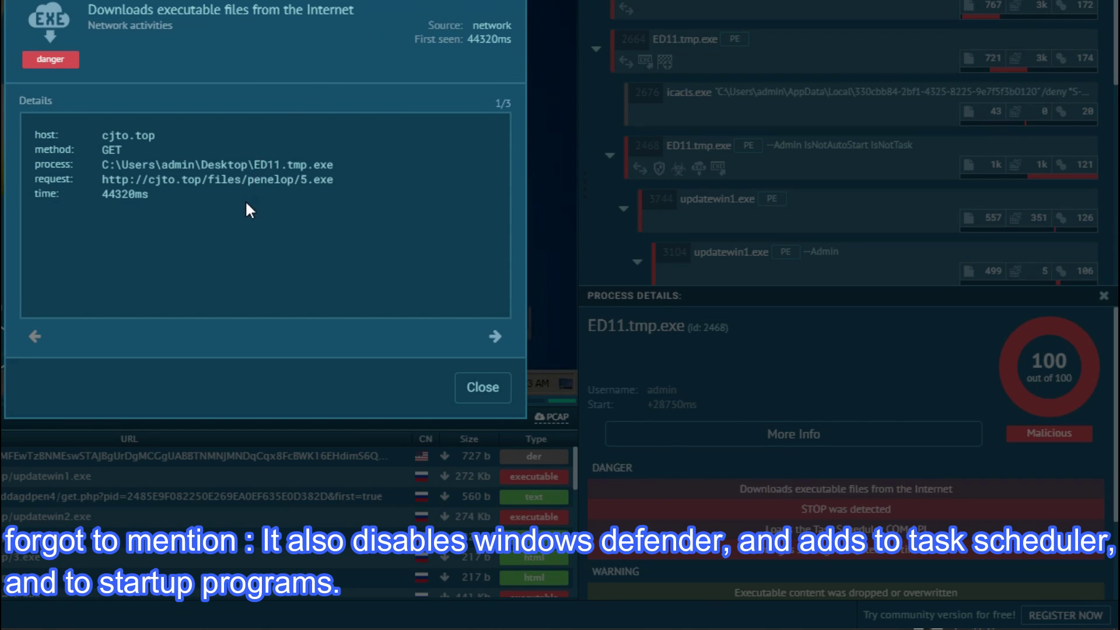
pyautogui.moveTo(236, 206); pyautogui.dragTo(112, 131)
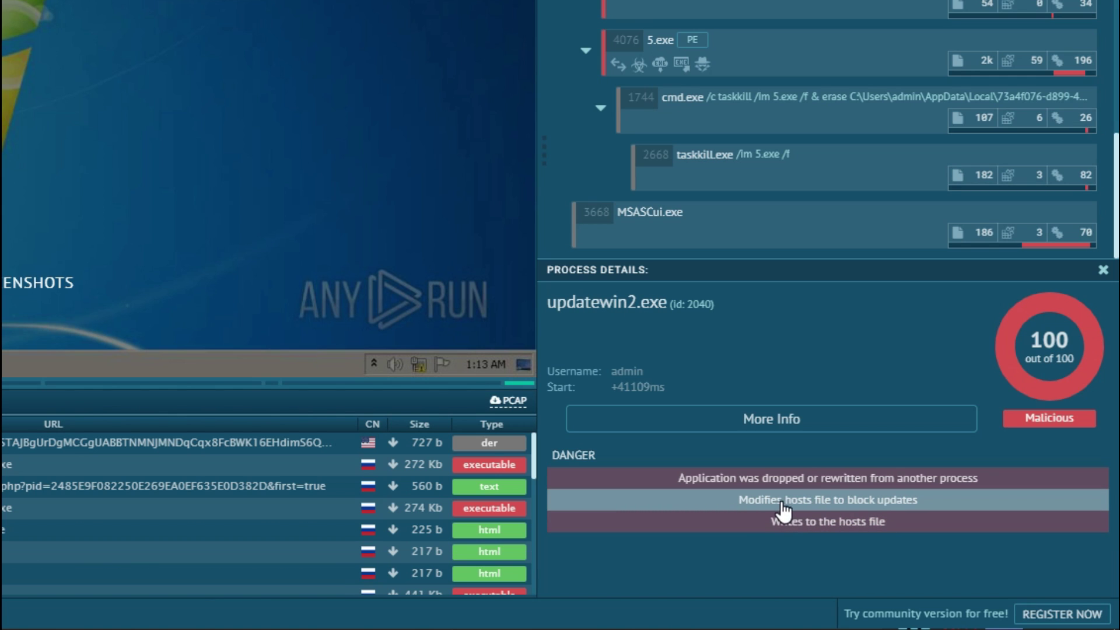
# Review the hosts-file entry redirecting download.windowsupdate.com to 127.0.0.1, then close the details.
pyautogui.click(783, 507)
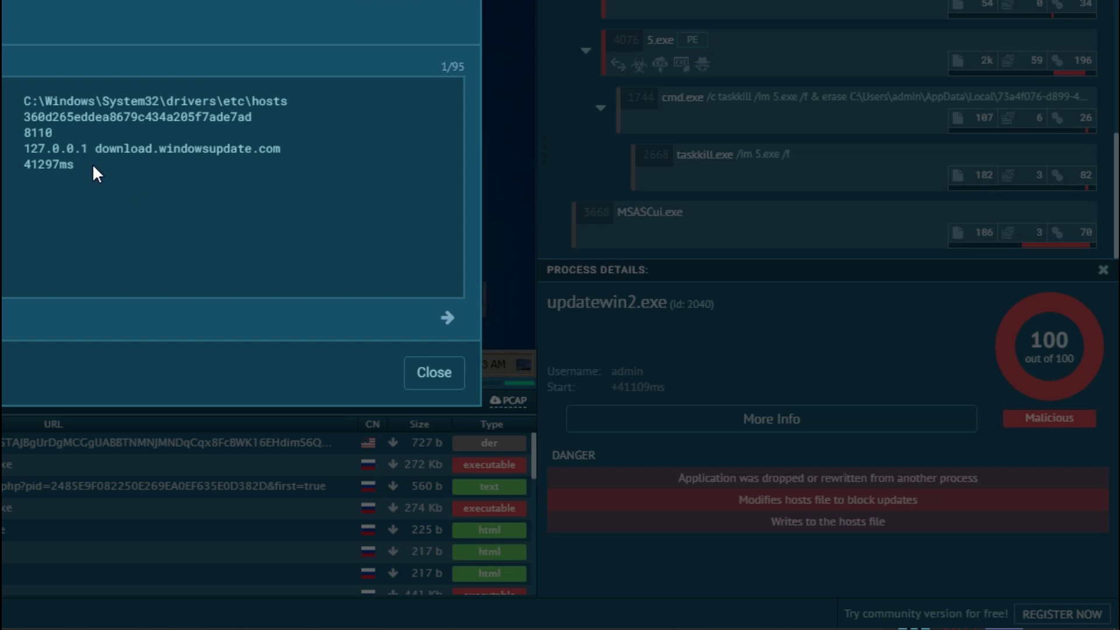
pyautogui.moveTo(23, 150); pyautogui.dragTo(282, 148)
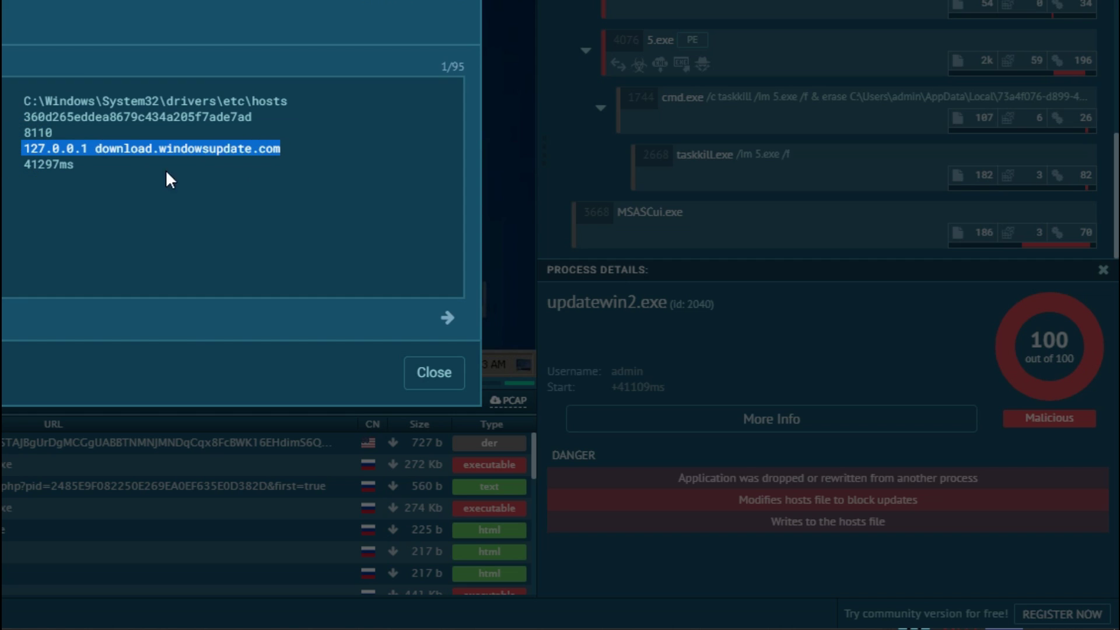
pyautogui.click(128, 183)
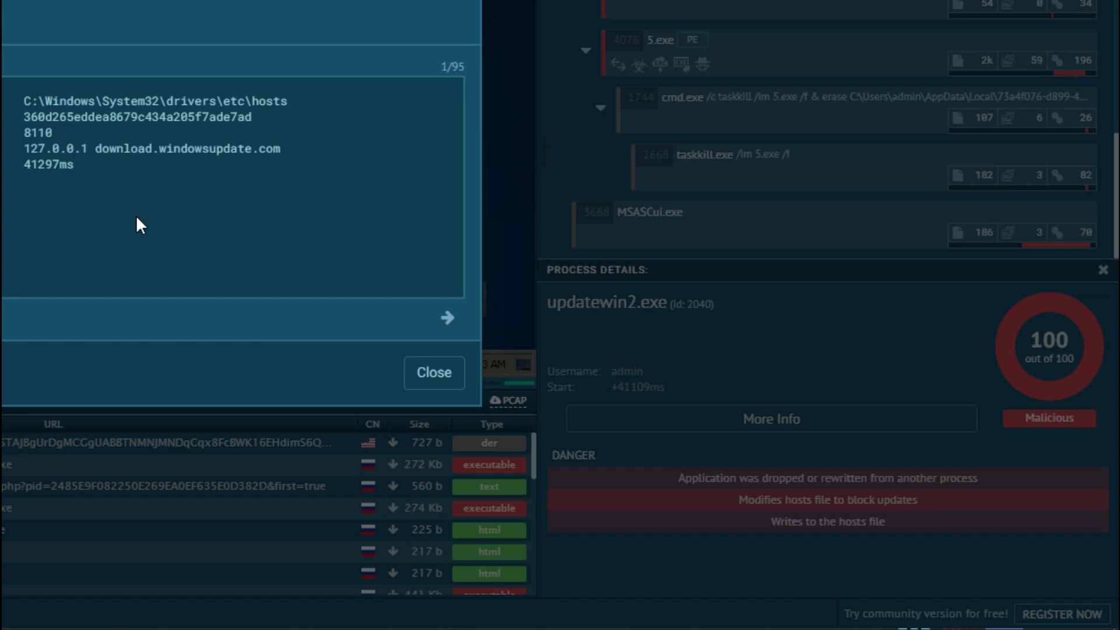
pyautogui.click(435, 373)
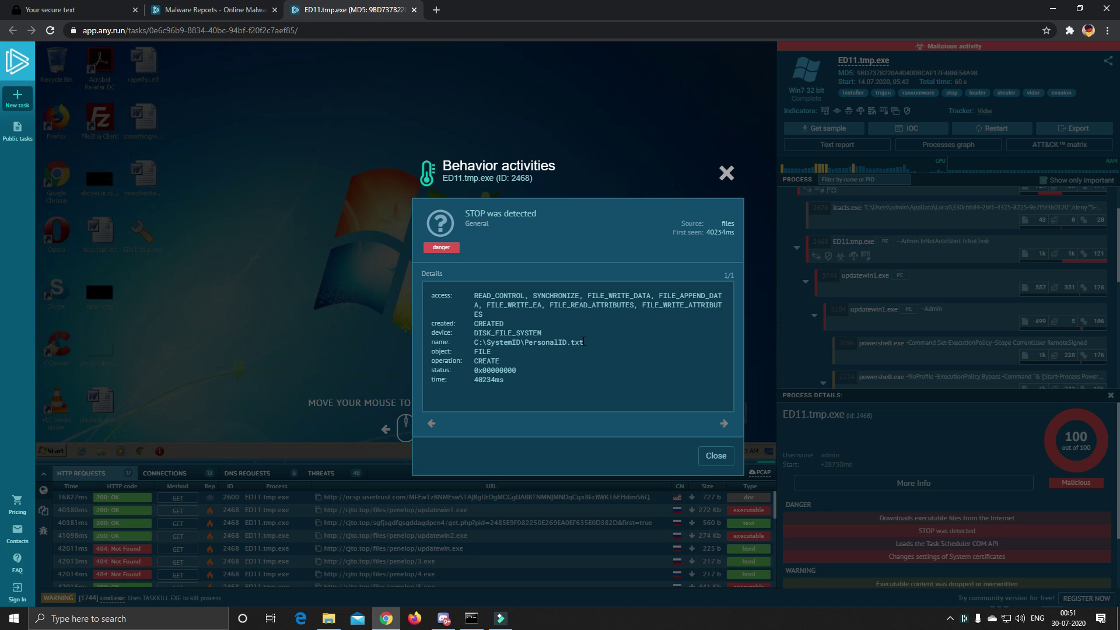
# Check the C:\SystemID\PersonalID.txt path and preview the dropped file's contents in ED11.tmp.exe's advanced details.
pyautogui.moveTo(583, 341); pyautogui.dragTo(474, 342)
pyautogui.click(494, 341)
pyautogui.click(799, 502)
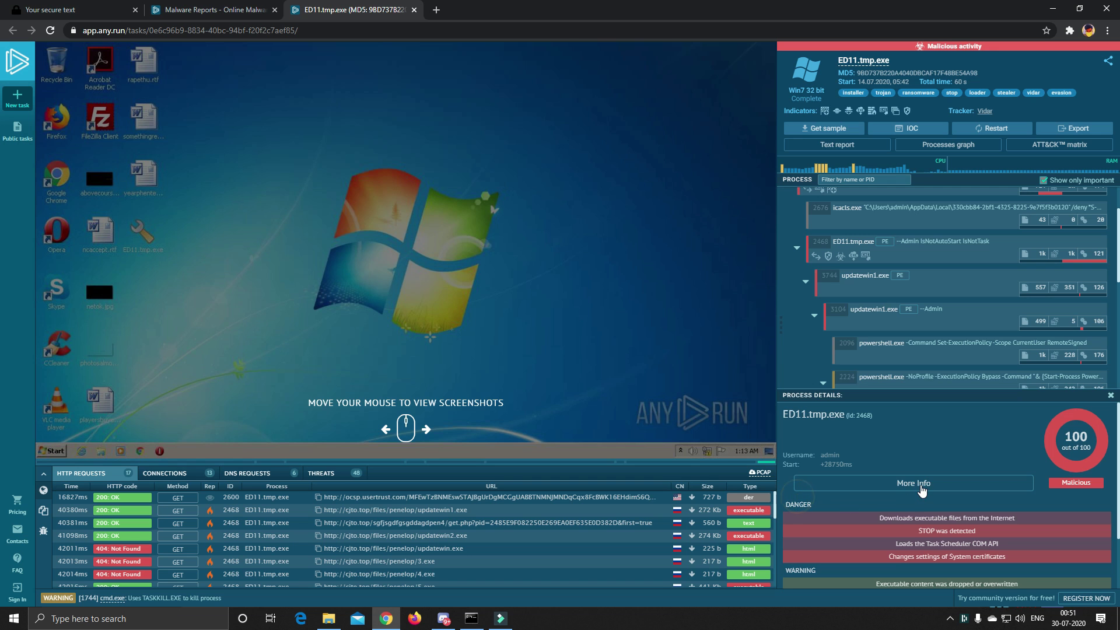
pyautogui.click(913, 483)
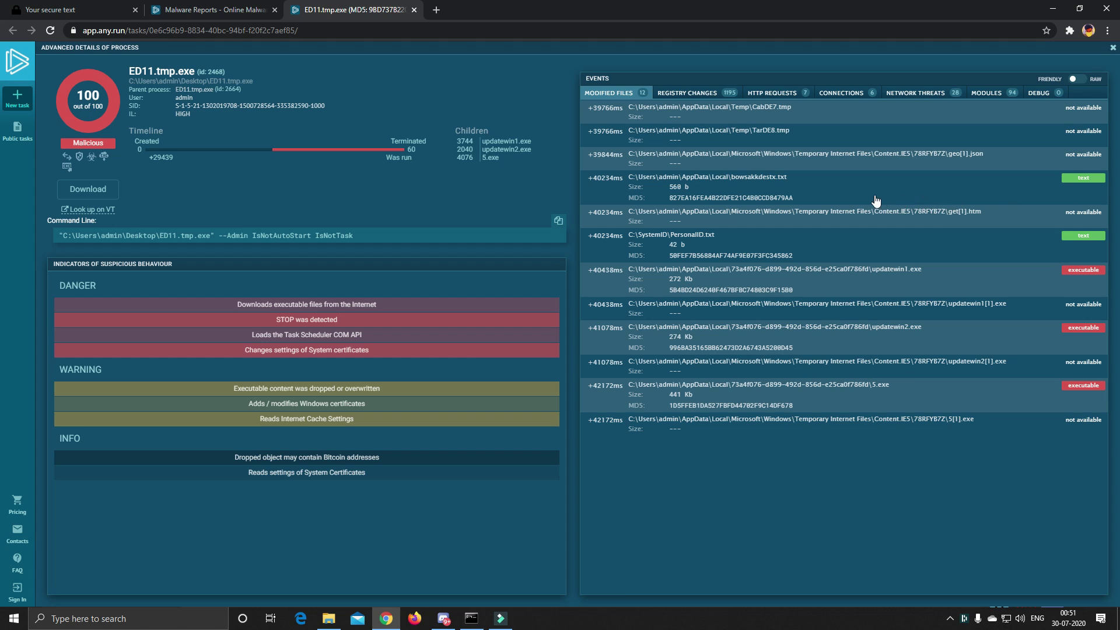
pyautogui.click(736, 253)
pyautogui.moveTo(581, 311); pyautogui.dragTo(316, 292)
pyautogui.click(469, 323)
pyautogui.click(834, 131)
# Show the 5.exe process details with its credential-stealing and VIDAR danger flags.
pyautogui.press('Escape')
pyautogui.click(901, 273)
pyautogui.scroll(-1, 932, 485)
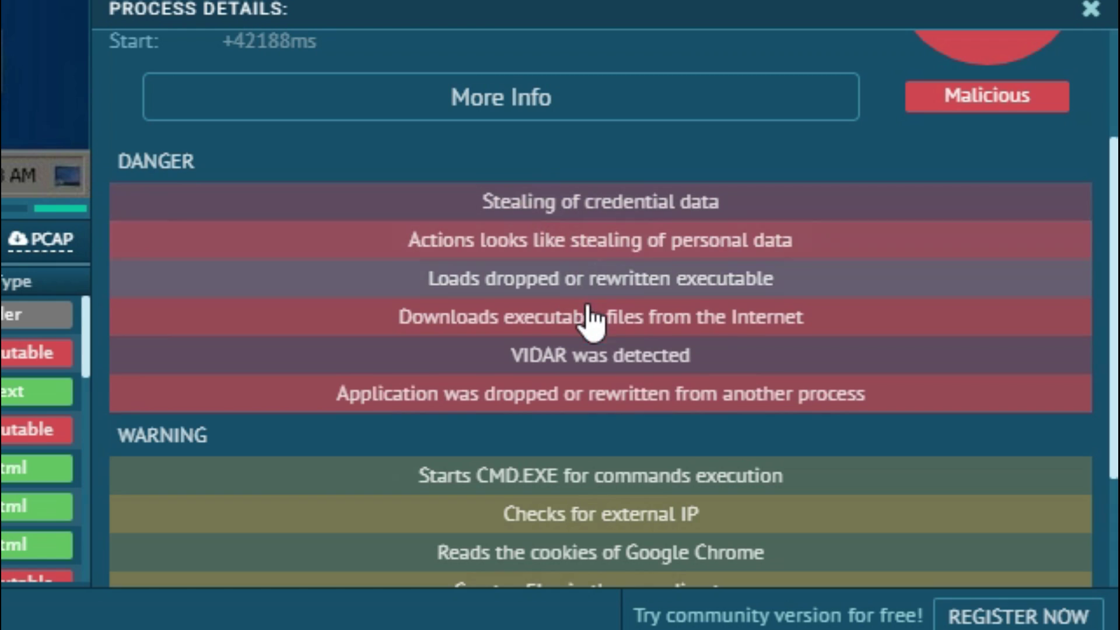
pyautogui.click(501, 97)
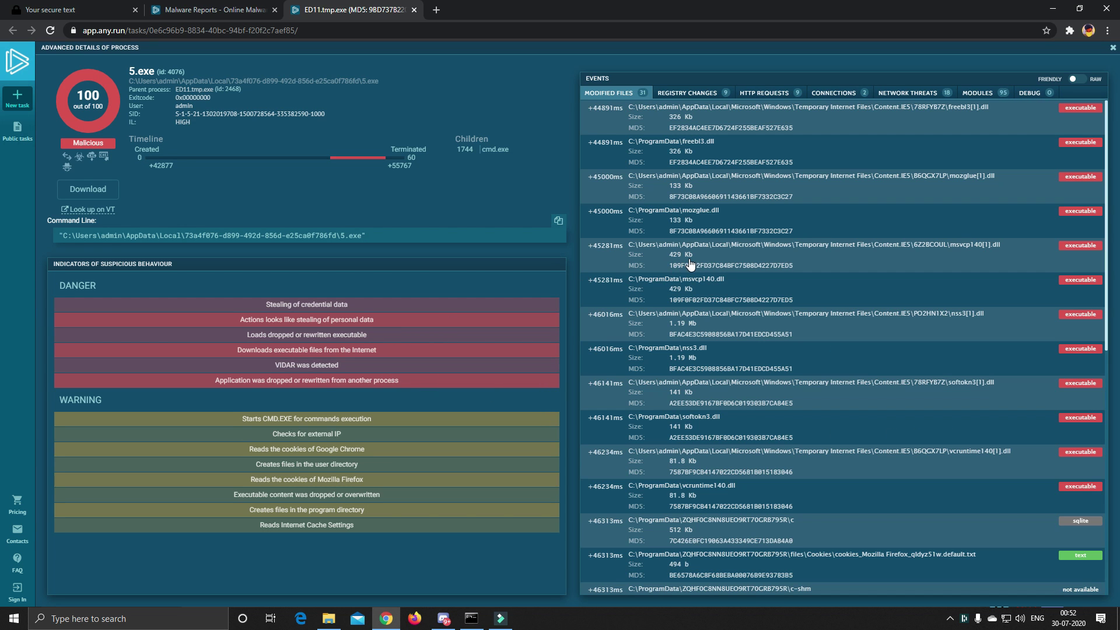
pyautogui.click(1112, 49)
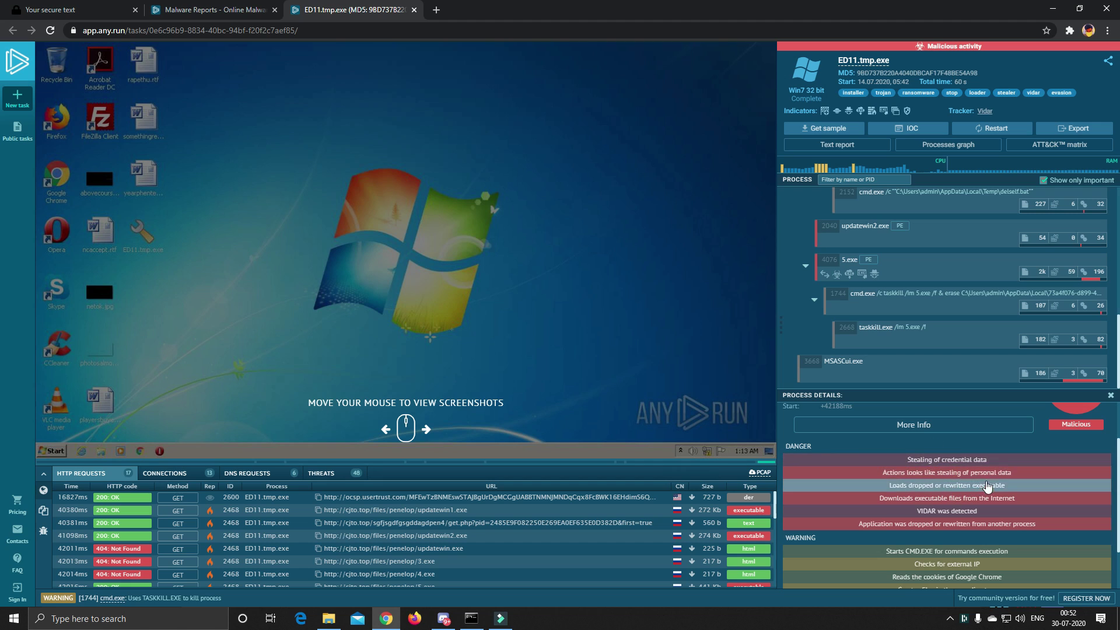
pyautogui.click(995, 472)
pyautogui.click(607, 377)
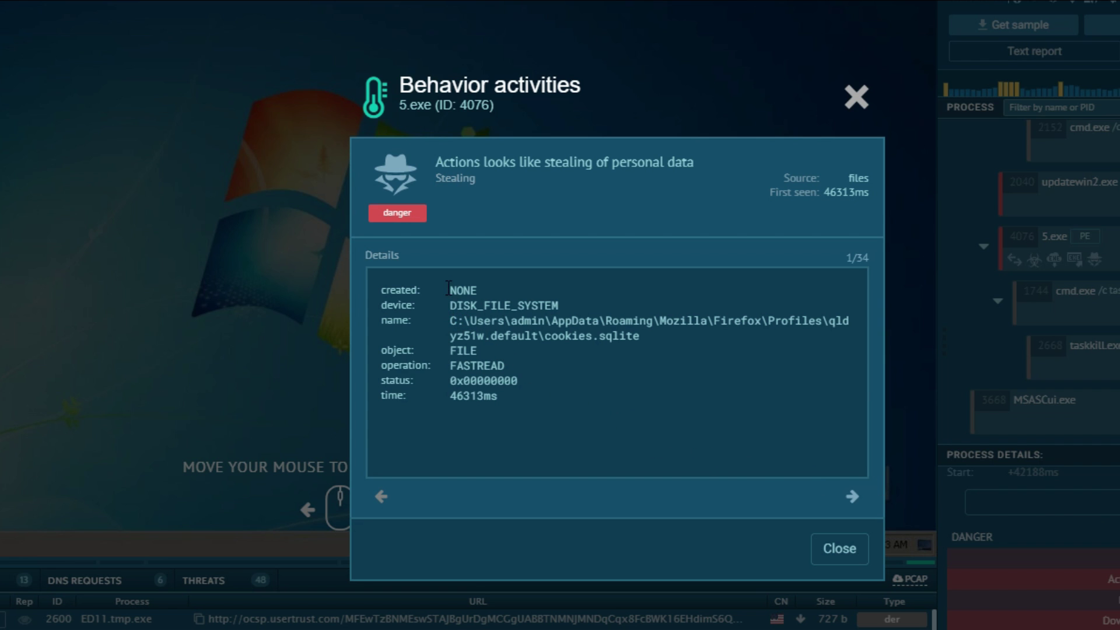
pyautogui.moveTo(450, 320); pyautogui.dragTo(658, 350)
pyautogui.click(660, 345)
pyautogui.click(828, 551)
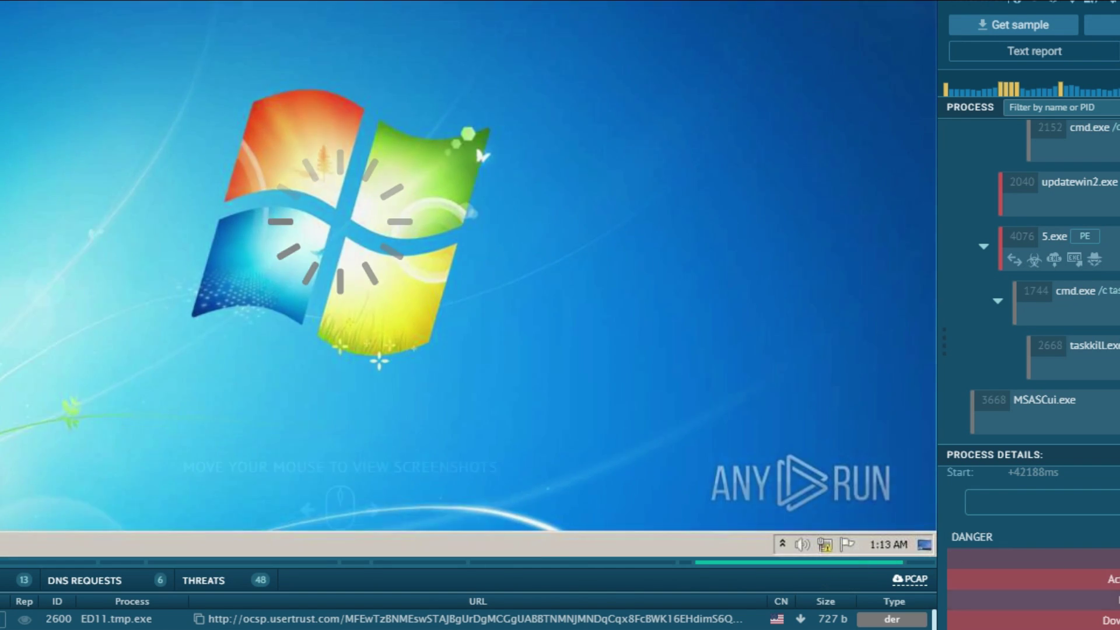
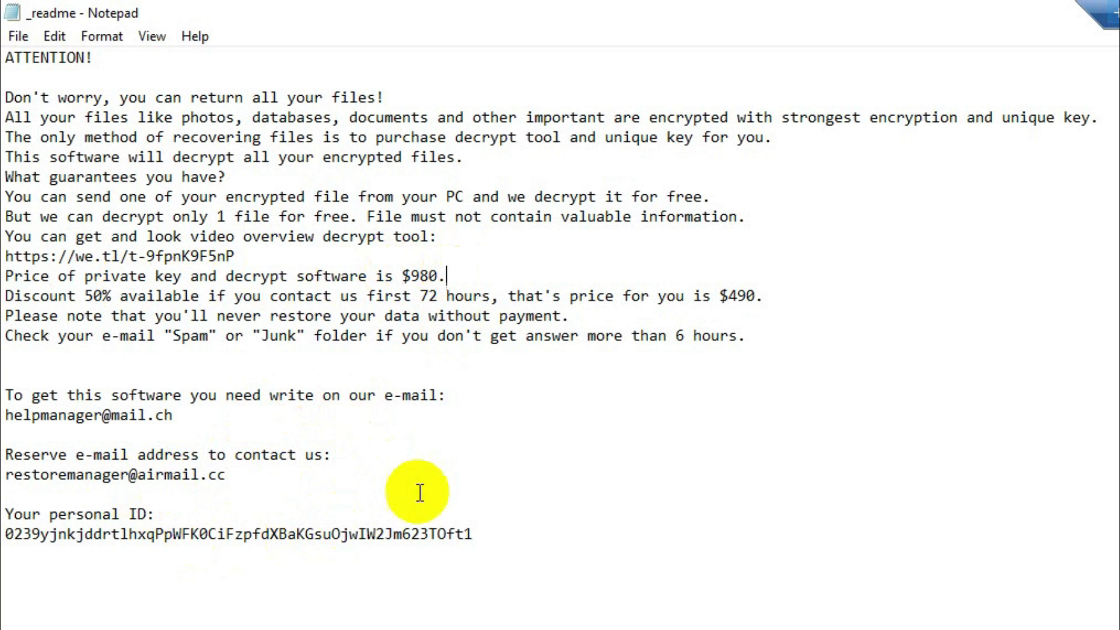
pyautogui.moveTo(427, 488); pyautogui.dragTo(83, 165)
pyautogui.click(324, 222)
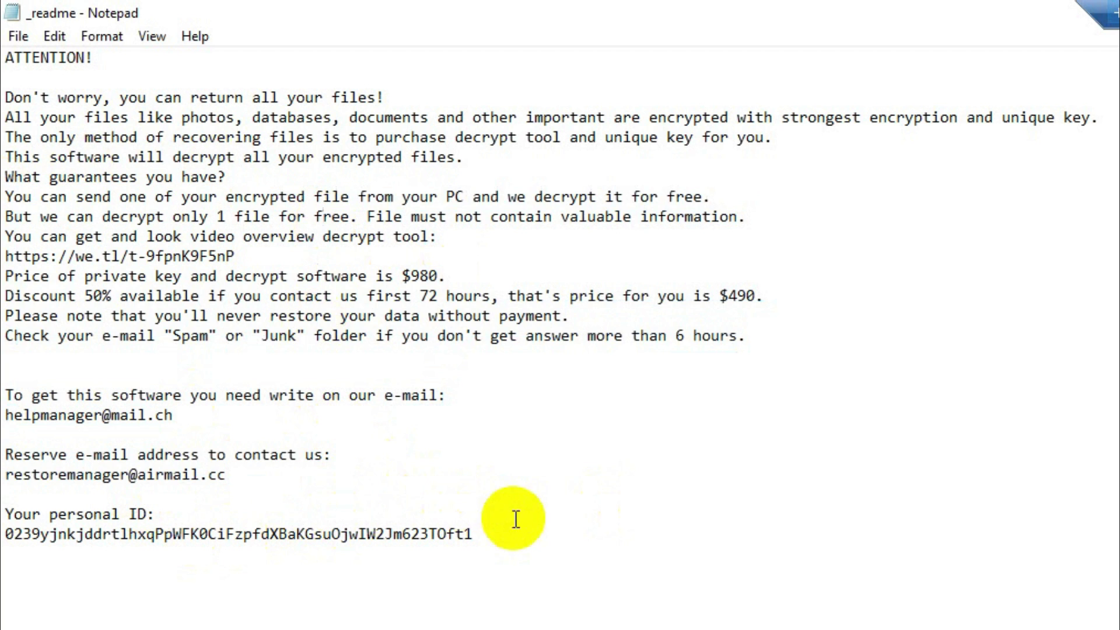